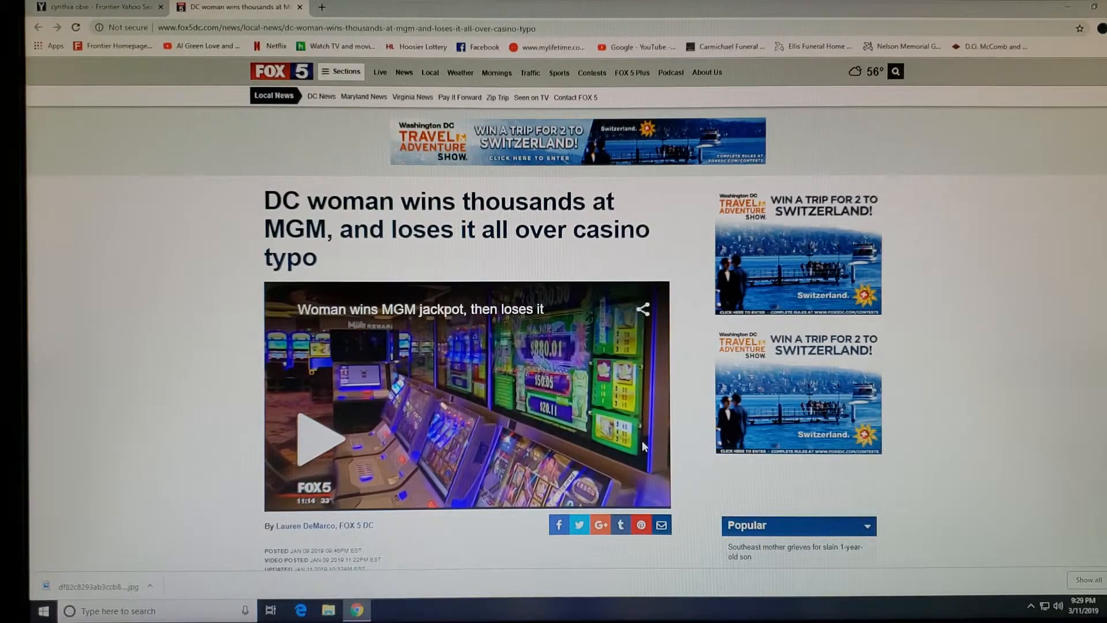
pyautogui.scroll(-2, 633, 466)
pyautogui.scroll(-1, 636, 469)
pyautogui.scroll(-1, 389, 428)
pyautogui.scroll(-2, 633, 404)
pyautogui.scroll(-2, 634, 404)
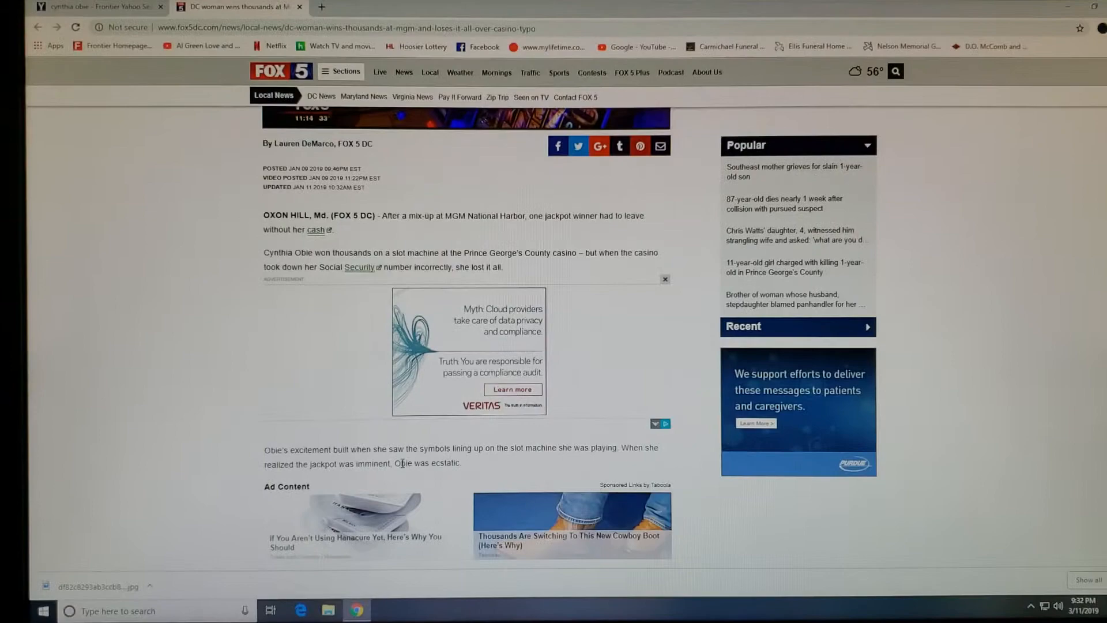
pyautogui.scroll(-2, 424, 461)
pyautogui.scroll(-1, 432, 461)
pyautogui.scroll(-1, 441, 462)
pyautogui.scroll(-1, 443, 463)
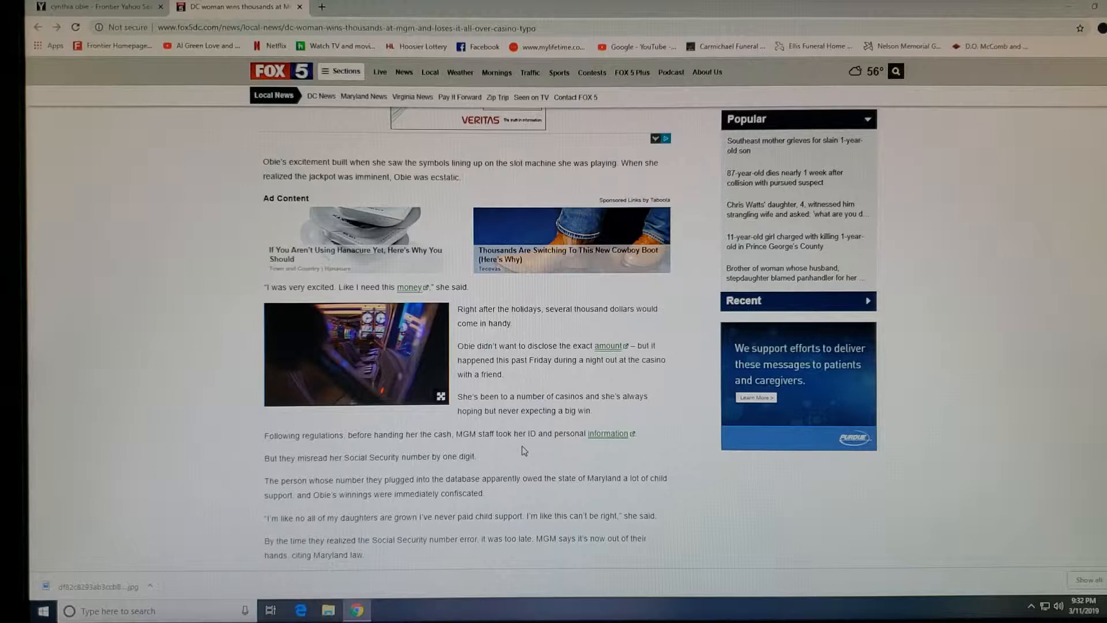
pyautogui.scroll(-1, 584, 474)
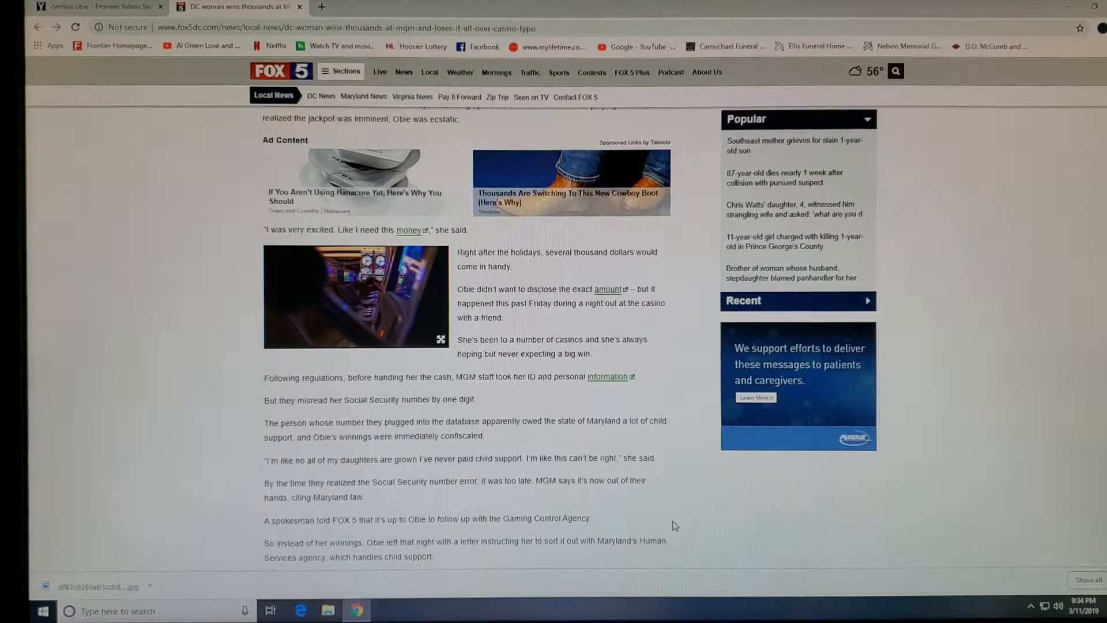
pyautogui.scroll(-1, 673, 525)
pyautogui.scroll(-1, 675, 526)
pyautogui.scroll(-1, 679, 529)
pyautogui.scroll(-1, 604, 398)
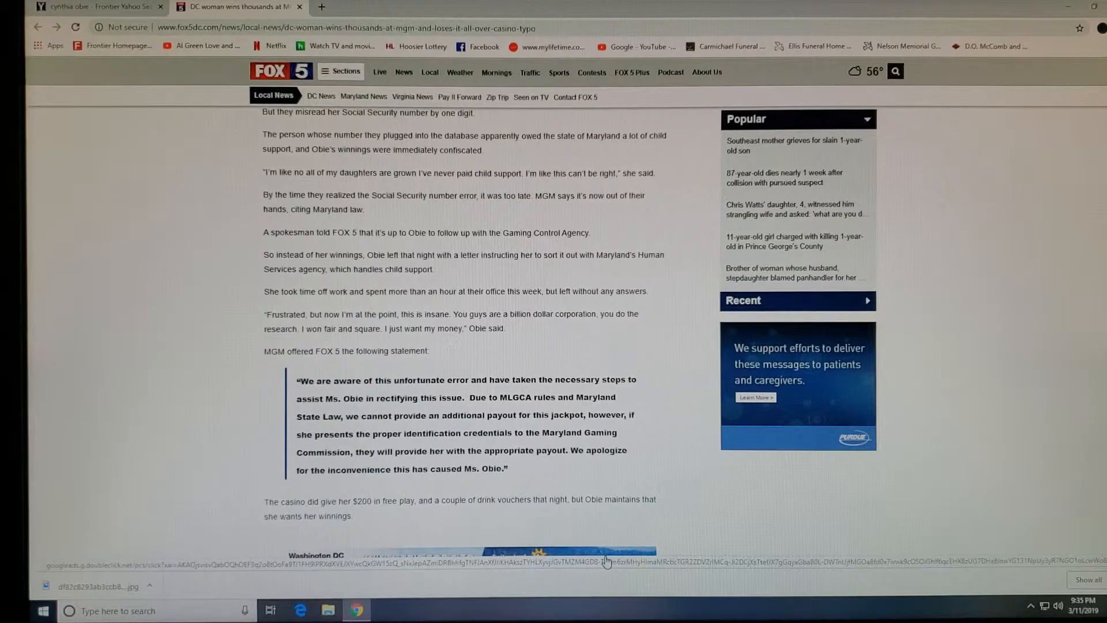
pyautogui.scroll(-1, 606, 561)
pyautogui.scroll(-2, 610, 549)
pyautogui.scroll(-1, 619, 528)
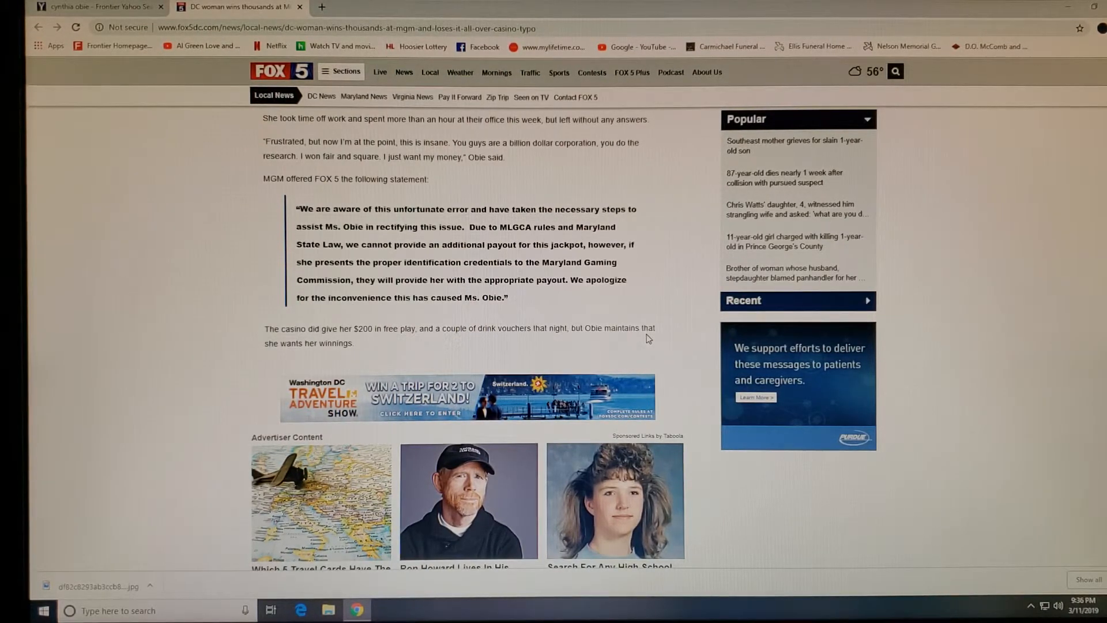